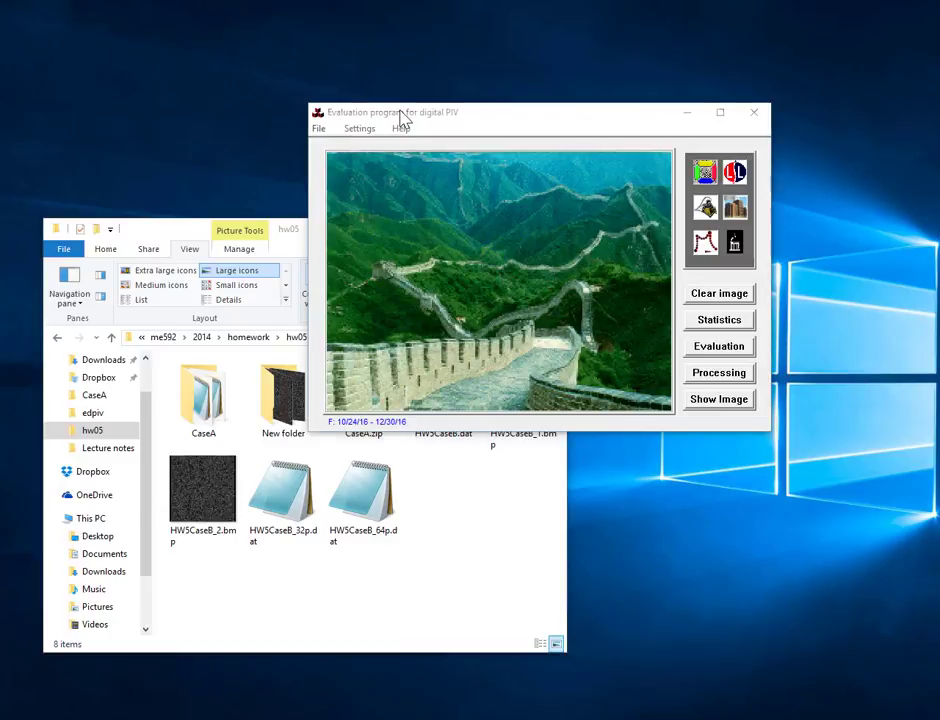
- Open the particle image simulation settings in the image processing module
left_click(401, 113)
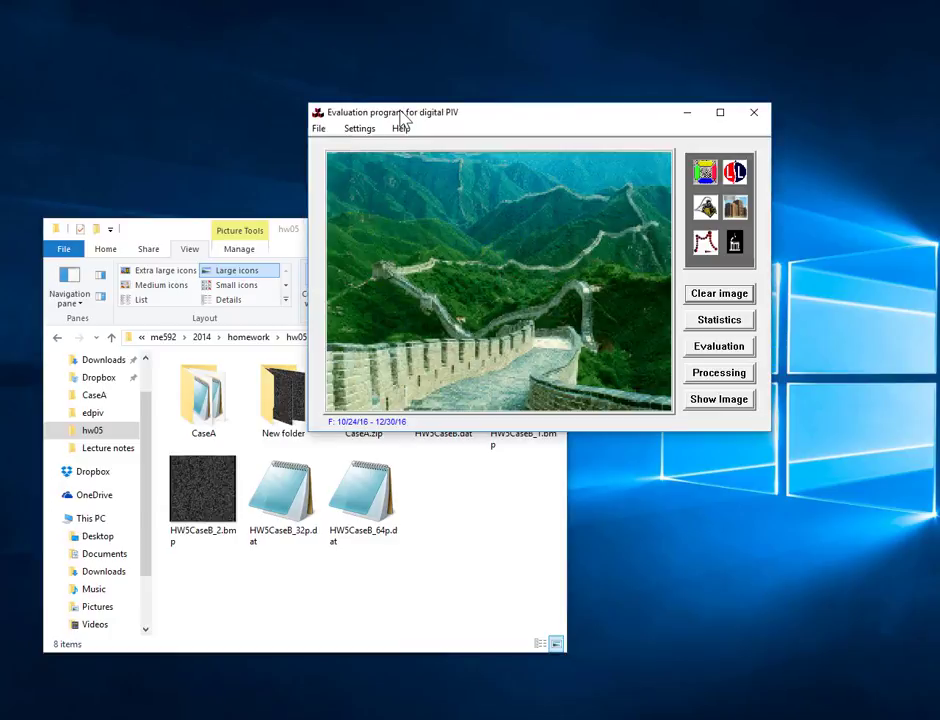
left_click(716, 372)
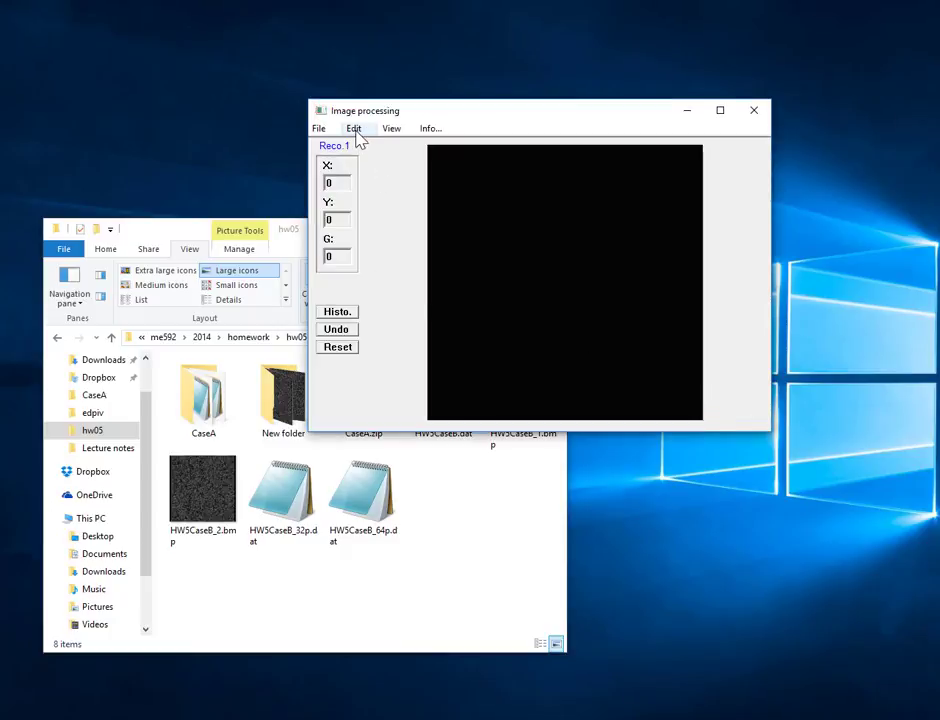
left_click(355, 130)
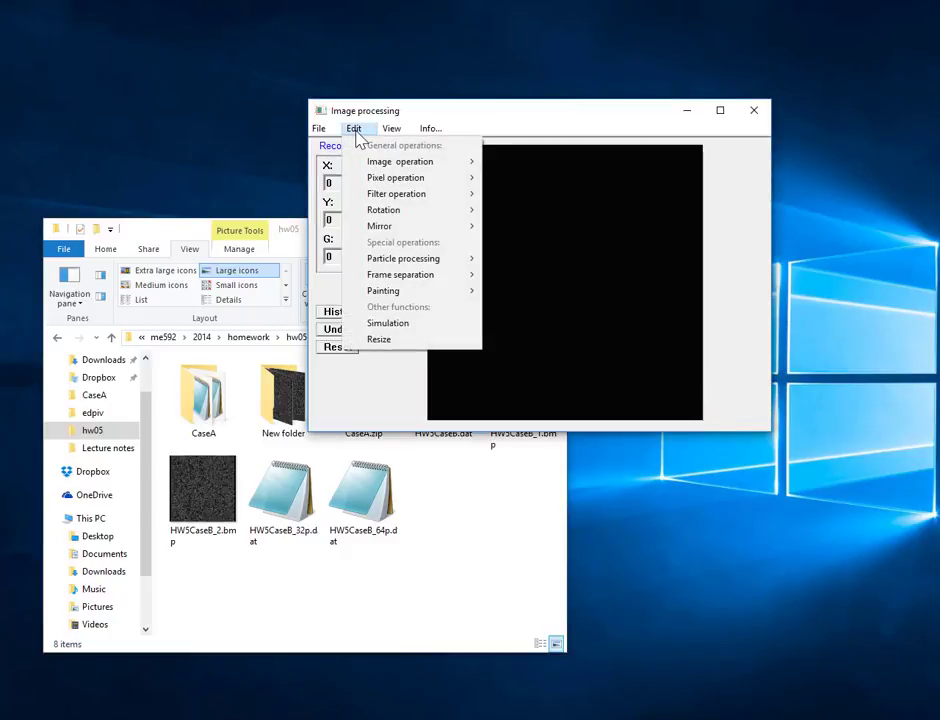
left_click(380, 325)
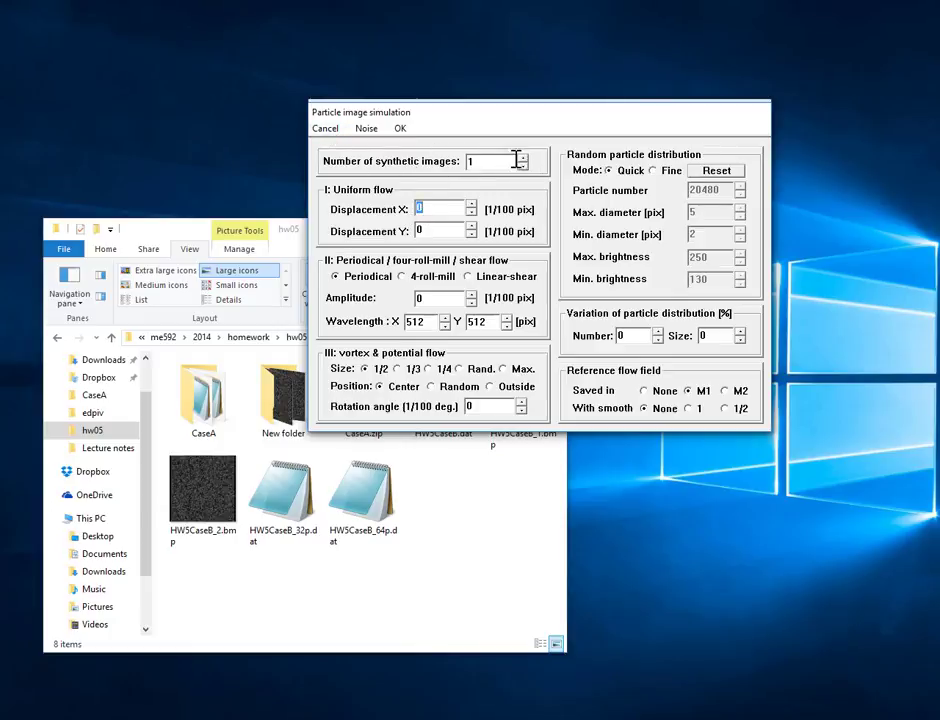
double_click(483, 162)
type("10")
double_click(446, 208)
type("500")
double_click(440, 209)
key("BackSpace")
left_click(467, 278)
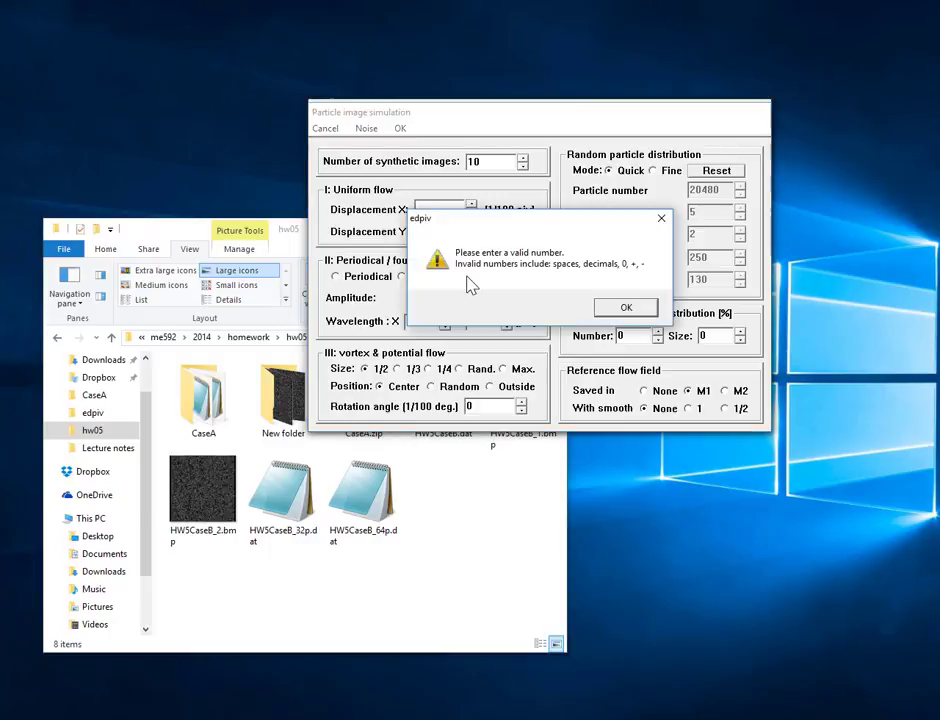
left_click(605, 309)
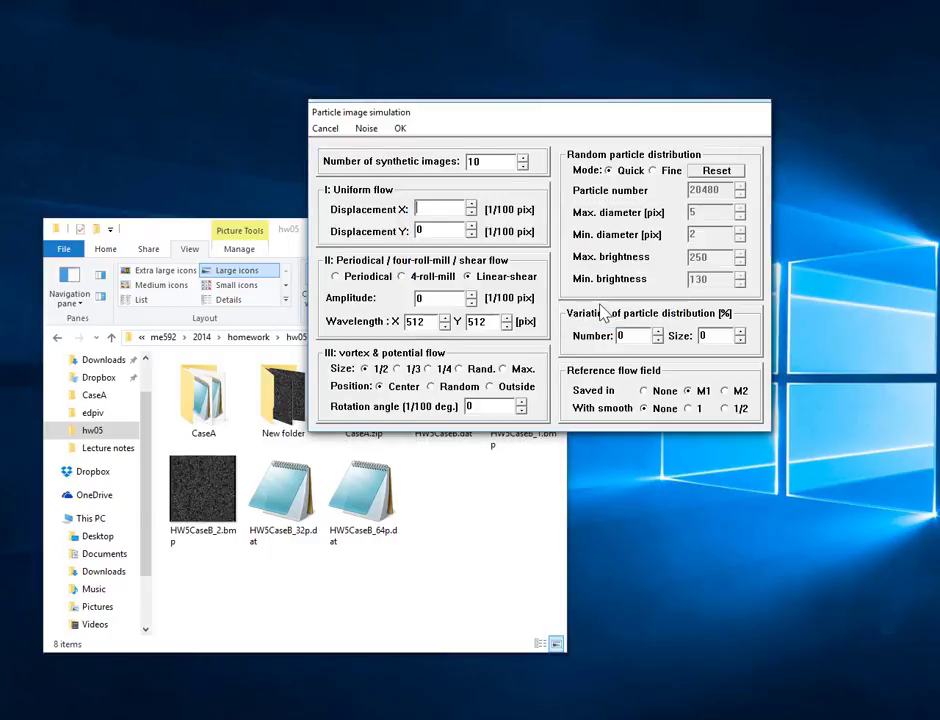
double_click(443, 299)
type("500")
left_click(653, 170)
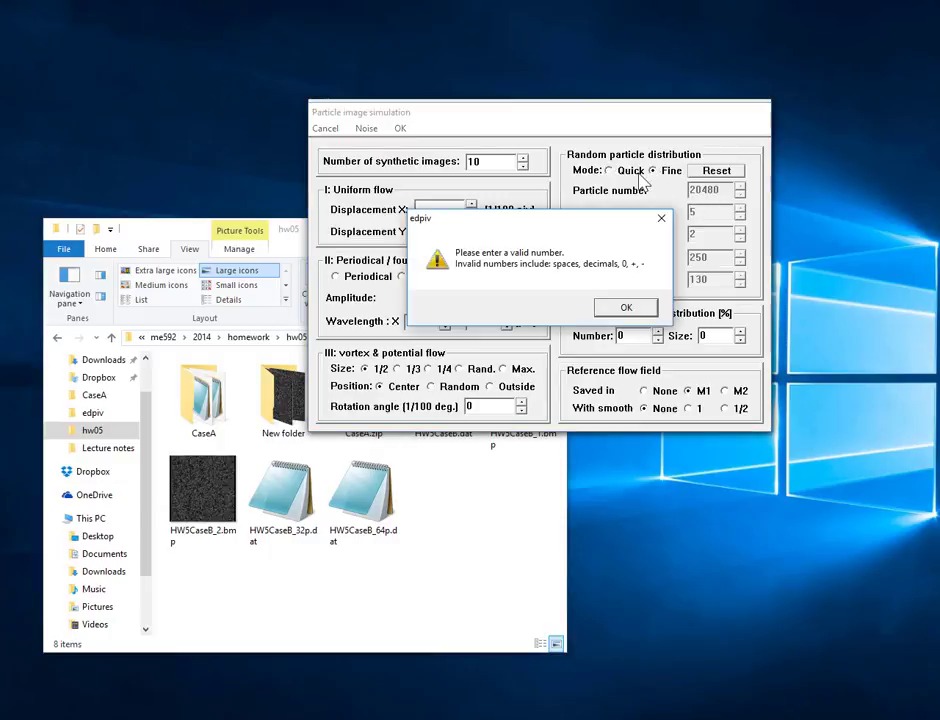
left_click(623, 307)
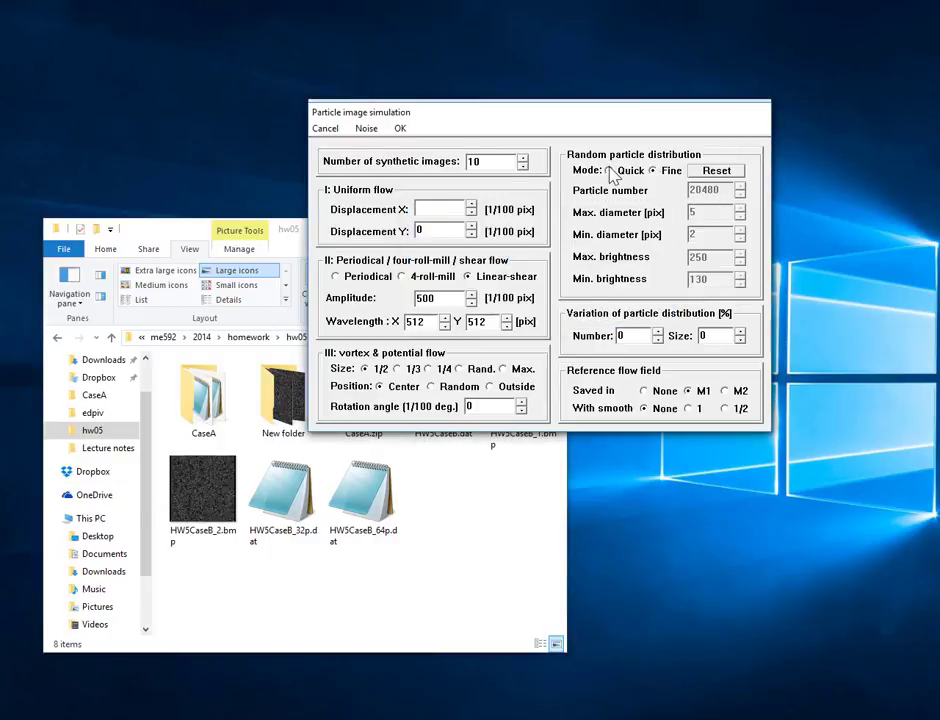
left_click(609, 171)
left_click(625, 310)
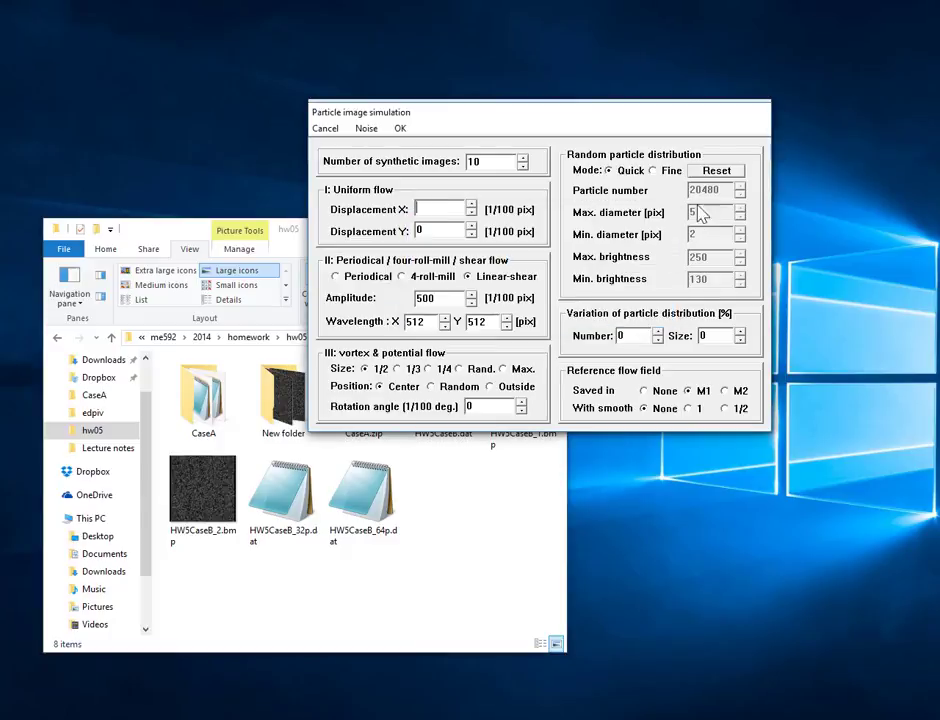
- Reset the simulation parameters to their defaults and set the number of synthetic images to 10
left_click(716, 172)
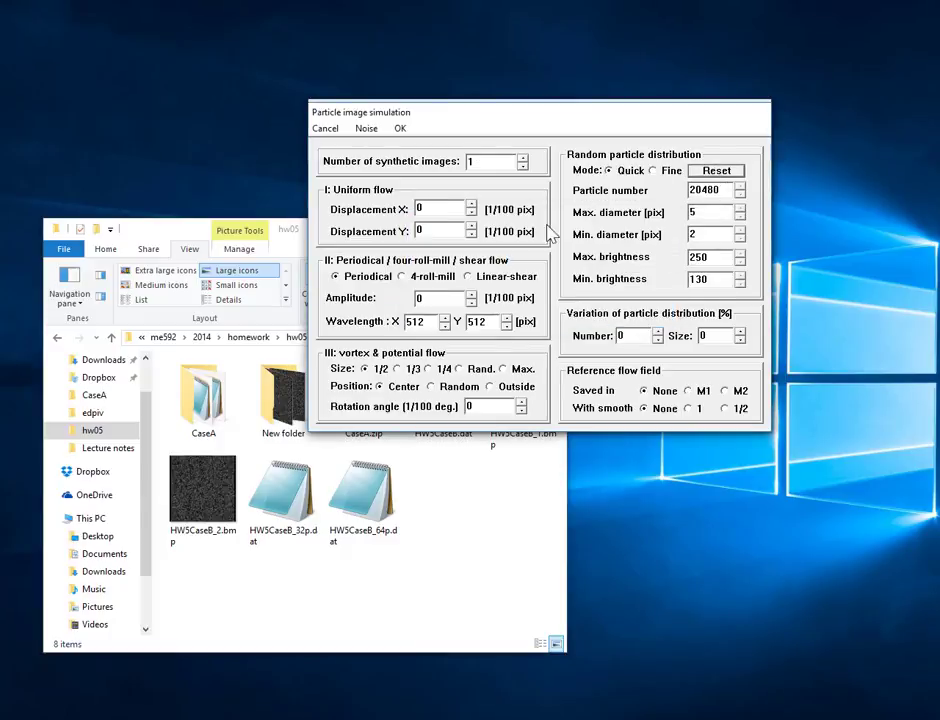
left_click(501, 165)
type("0")
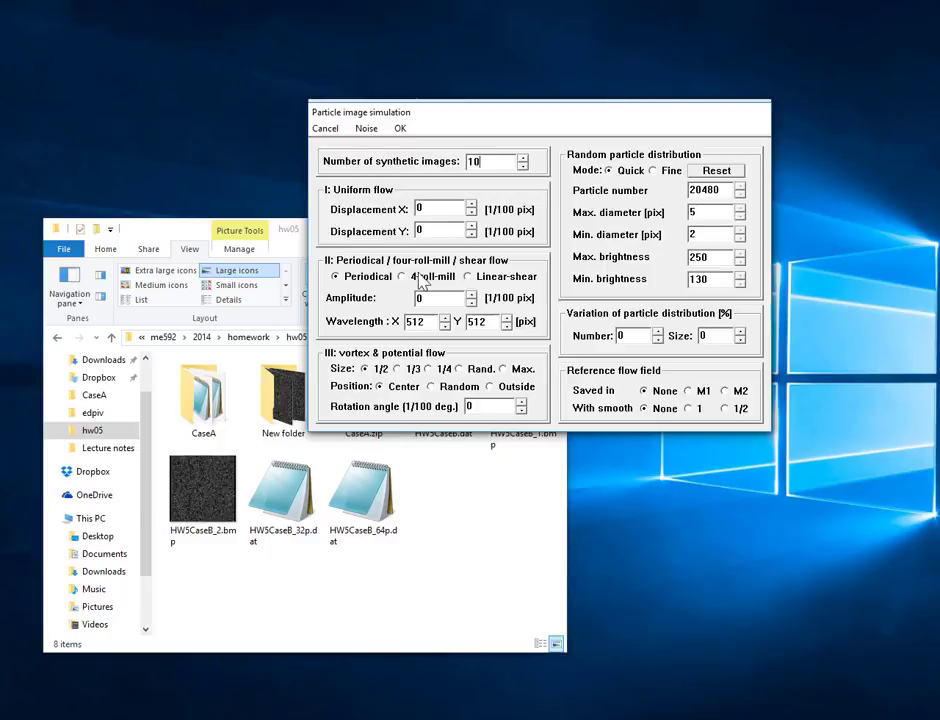
- Define a linear-shear flow with an amplitude of 500 (1/100 pix) and set the particle number to 5000
double_click(432, 297)
type("500")
left_click(468, 278)
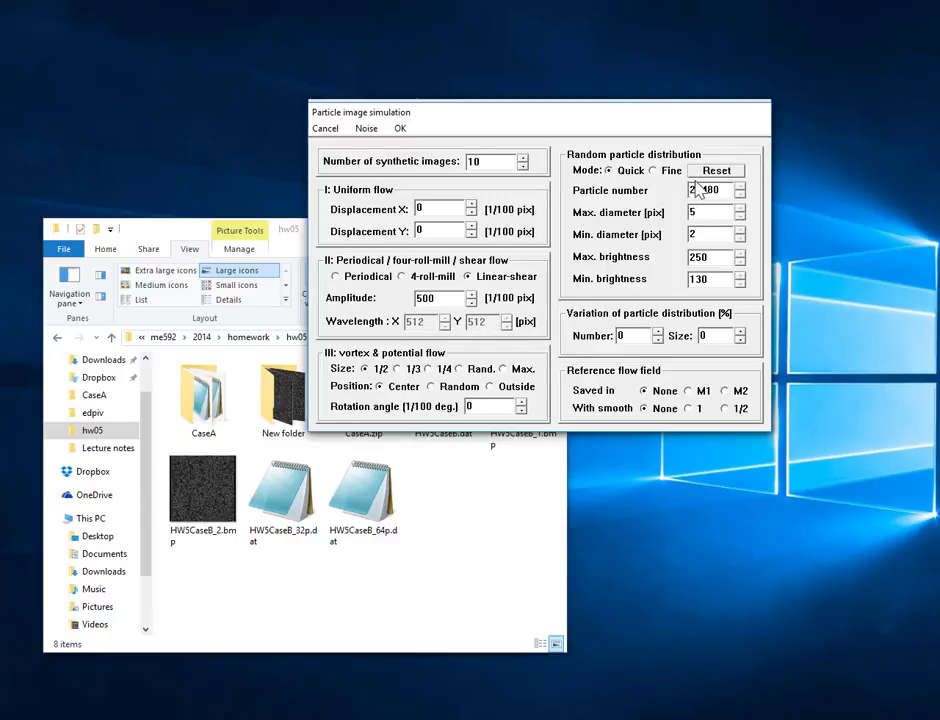
key("BackSpace")
type("0")
double_click(704, 190)
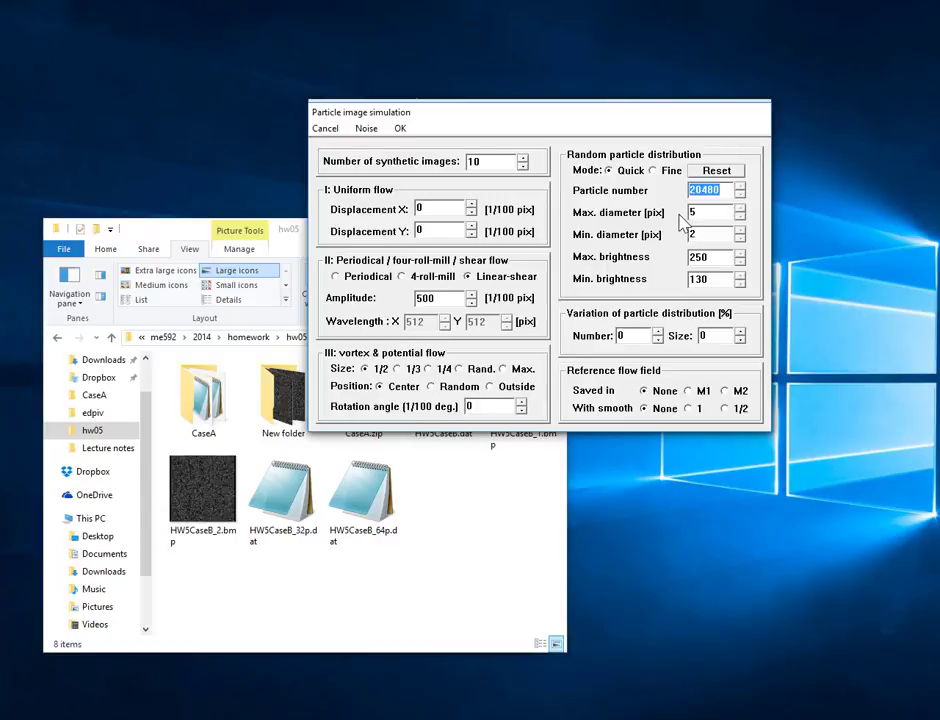
type("5000")
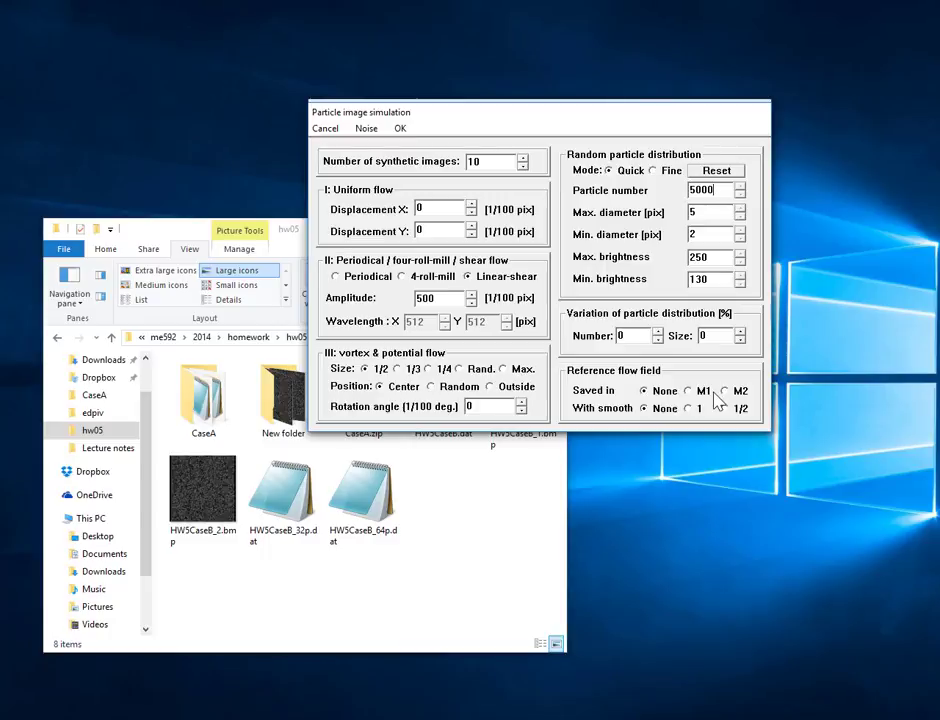
- Review the noise simulation settings, then accept the simulation parameters and confirm generating the group of synthetic images
left_click(362, 129)
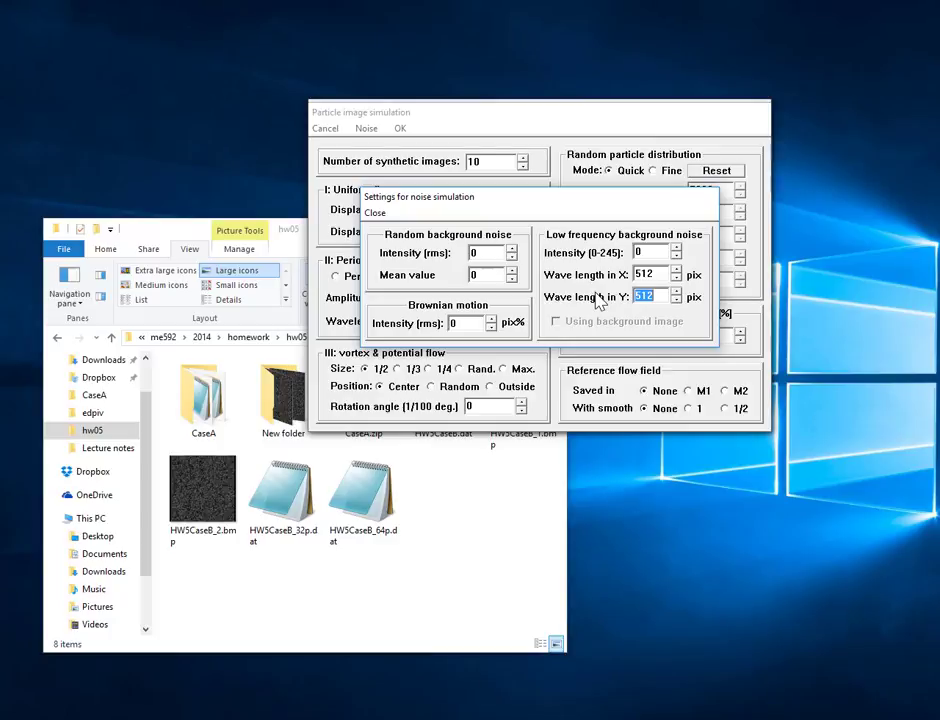
left_click(375, 214)
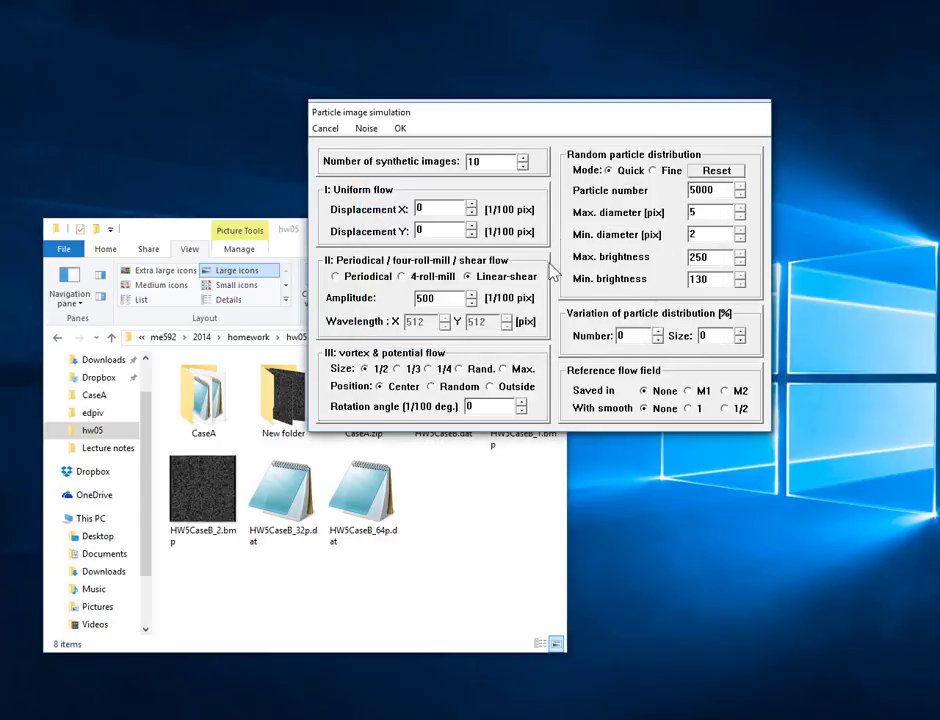
left_click(402, 130)
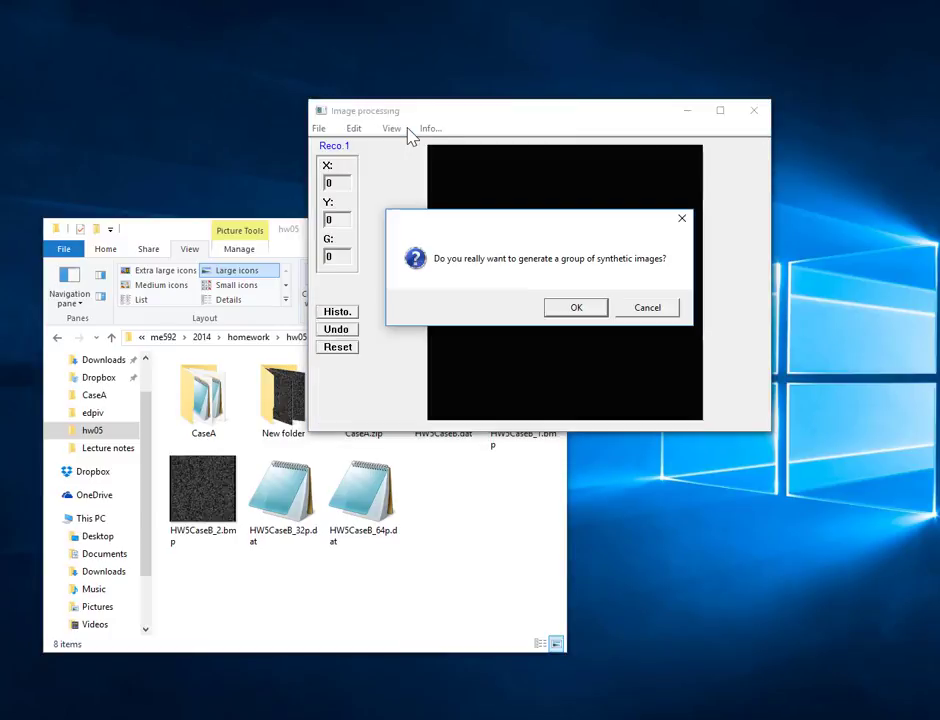
left_click(574, 309)
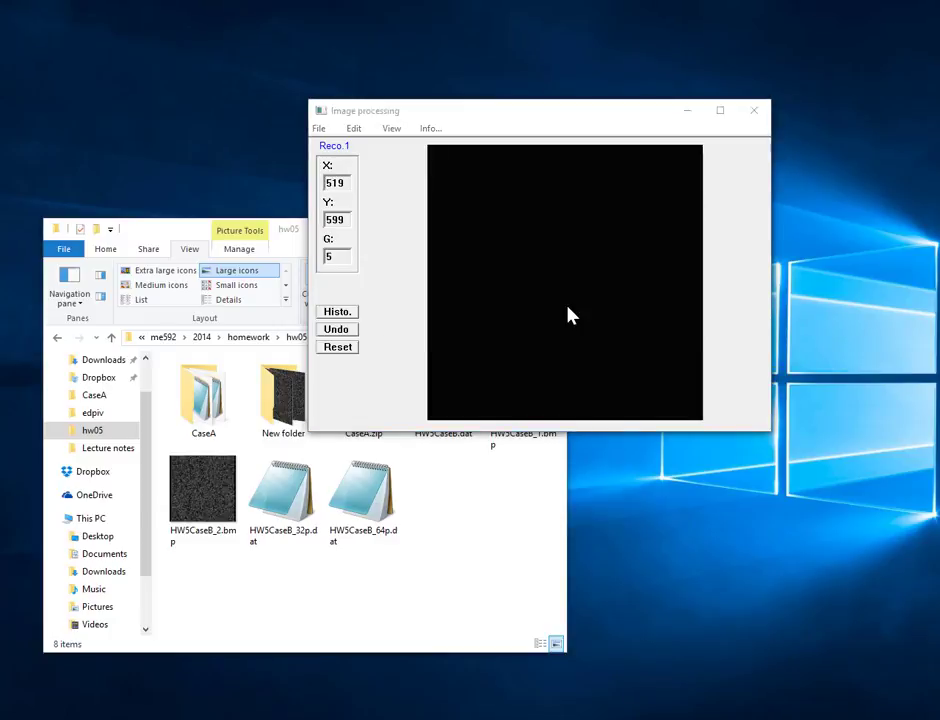
- Create a folder named simimages inside hw05 and open it as the export location
left_click_drag(0, 126, 389, 176)
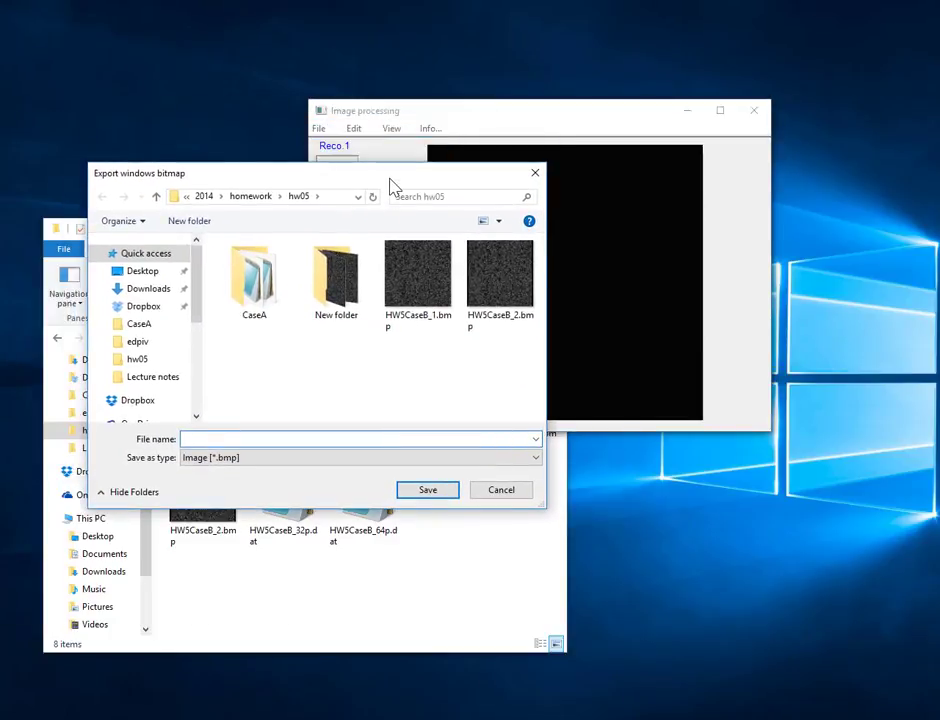
right_click(269, 350)
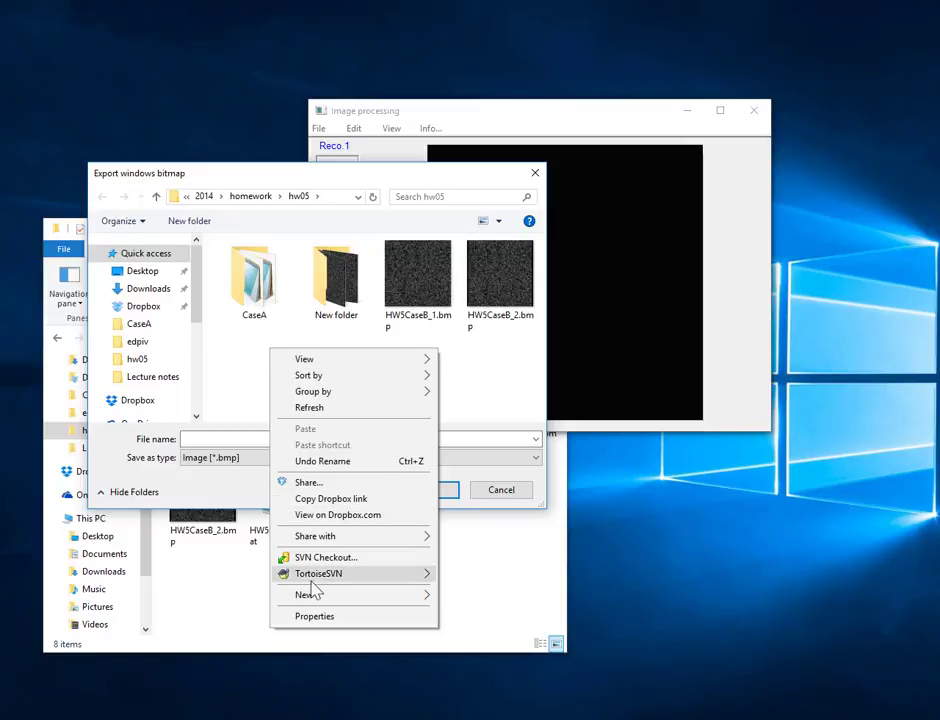
mouse_move(300, 595)
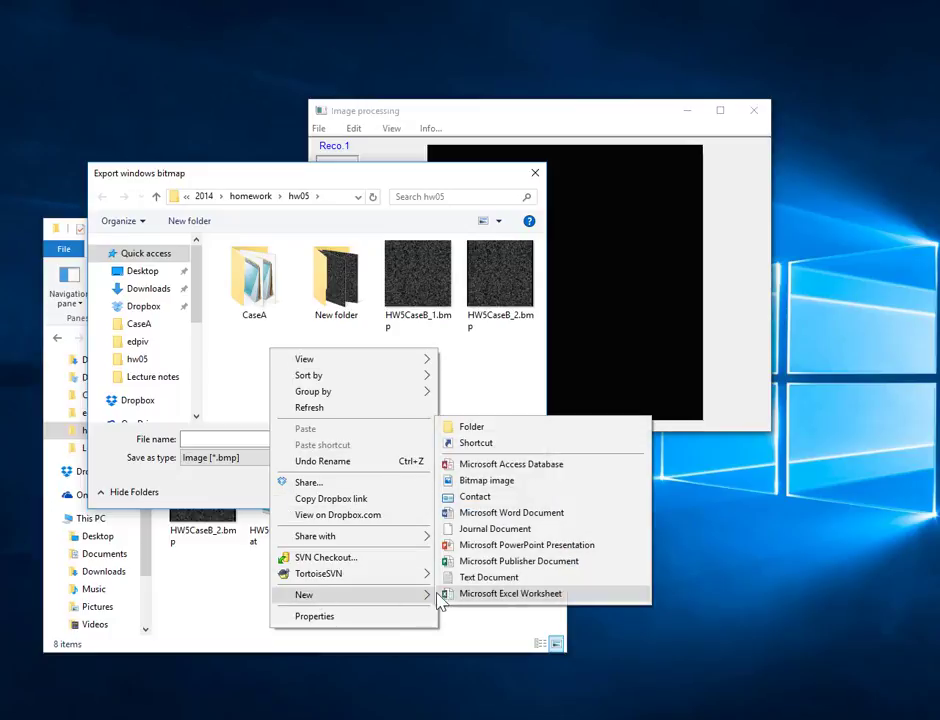
left_click(473, 429)
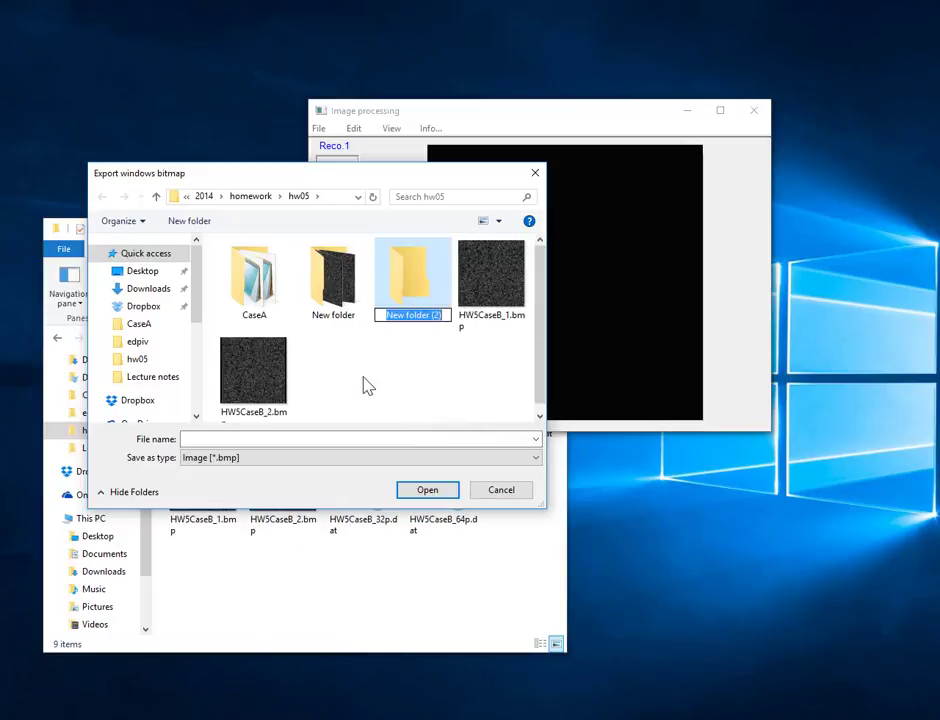
type("simimages")
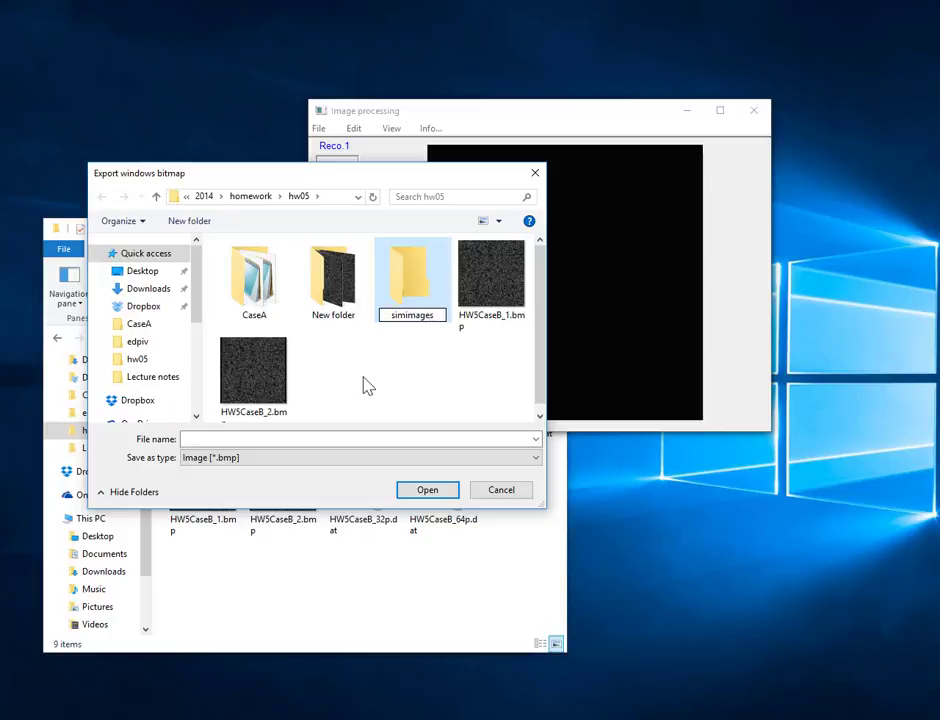
left_click(420, 364)
left_click(415, 283)
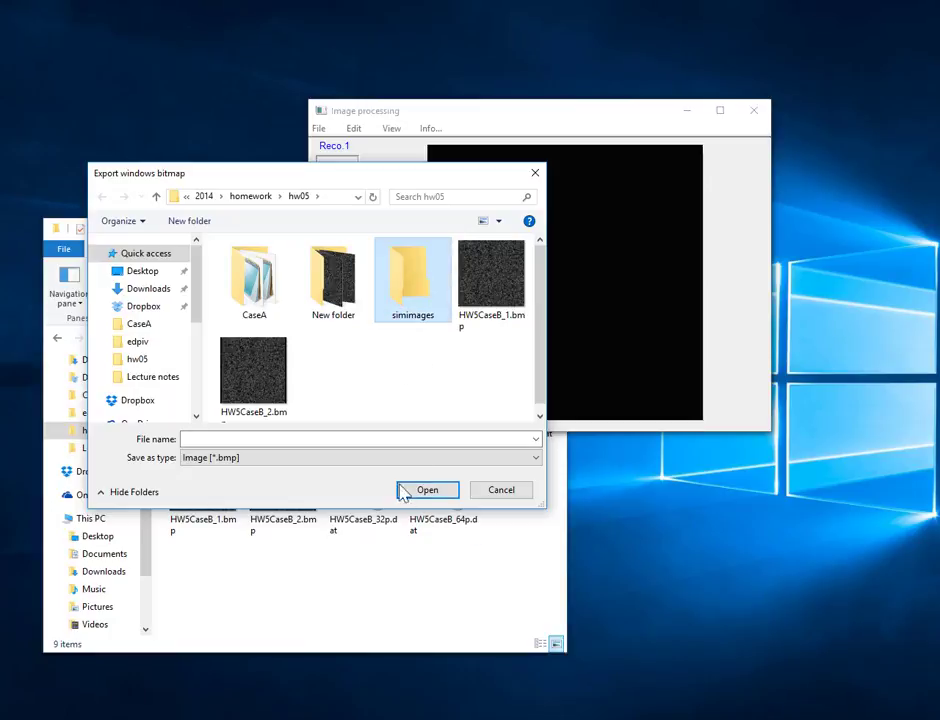
double_click(418, 292)
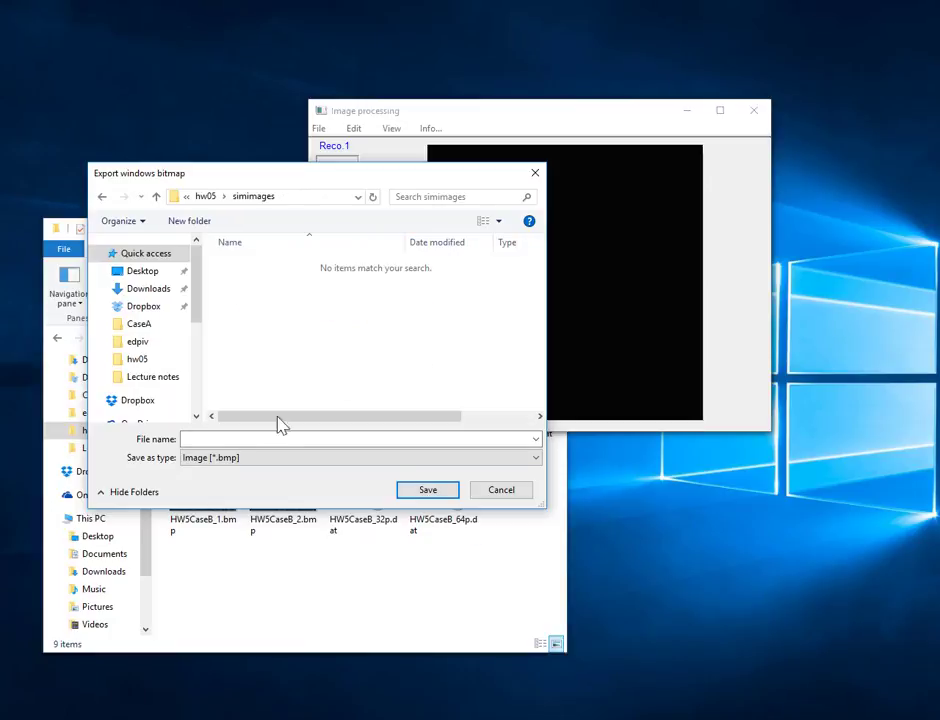
- Save the synthetic images as bitmaps with the base file name shear
left_click(251, 439)
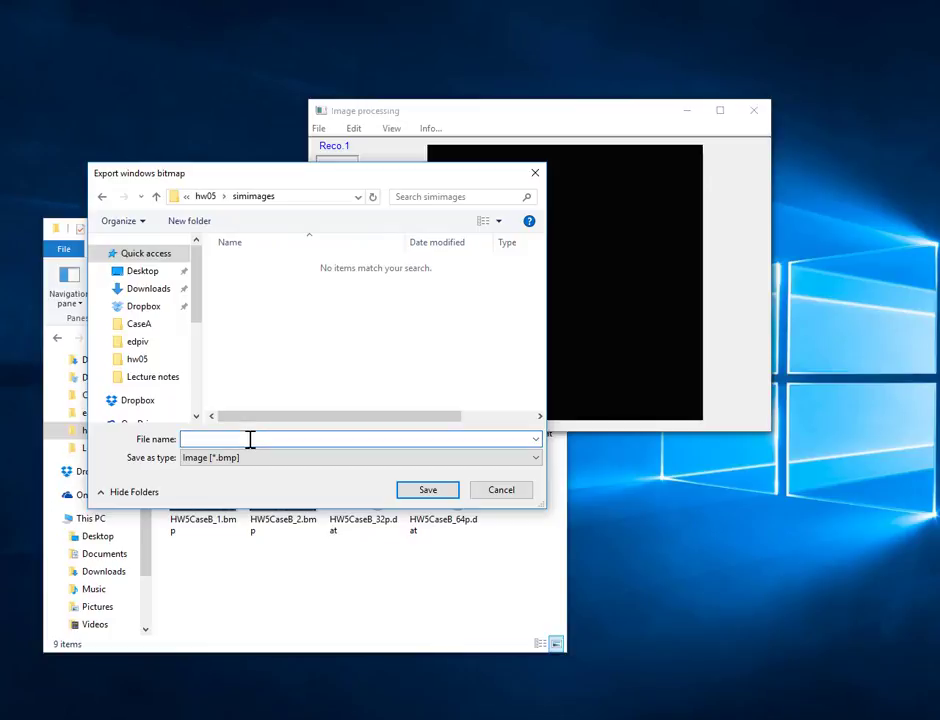
type("shear")
left_click(428, 490)
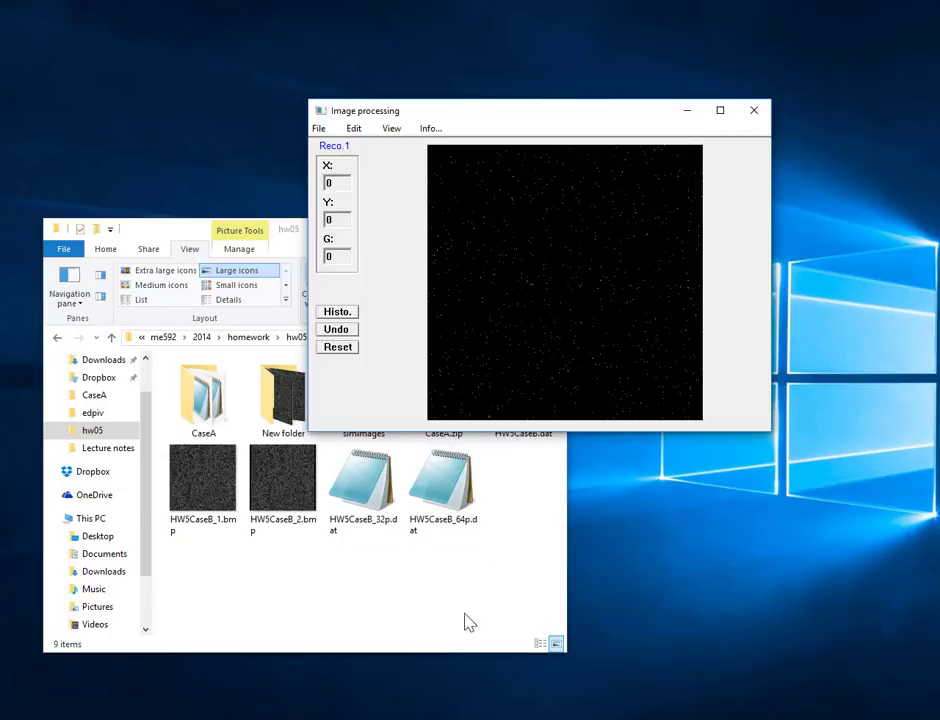
- Inspect the exported shear bitmaps in the simimages folder in File Explorer, then return to the image processing window
left_click(421, 594)
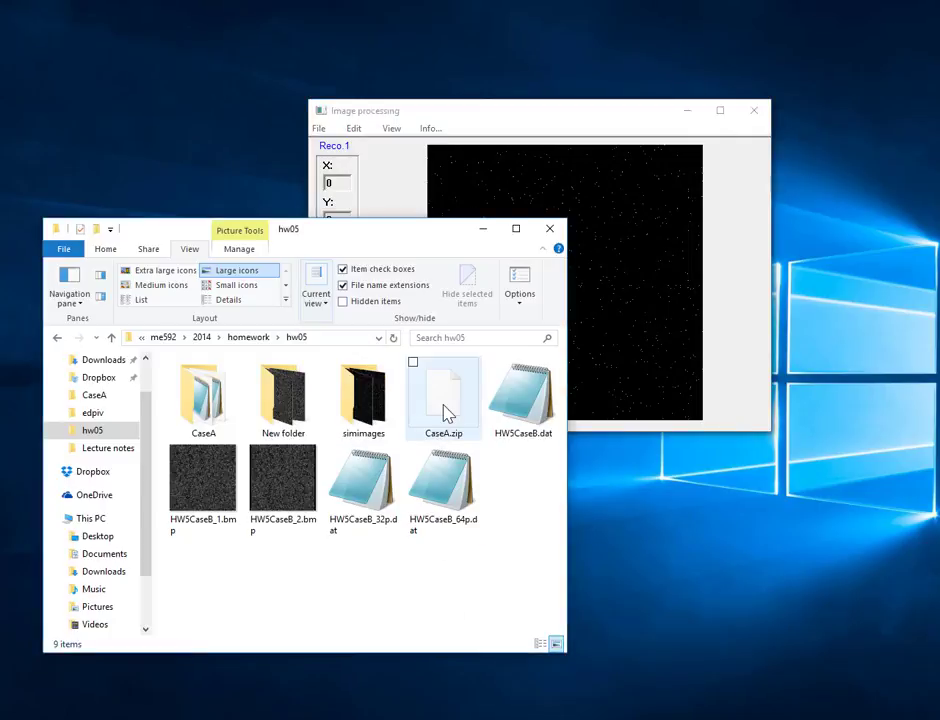
double_click(361, 410)
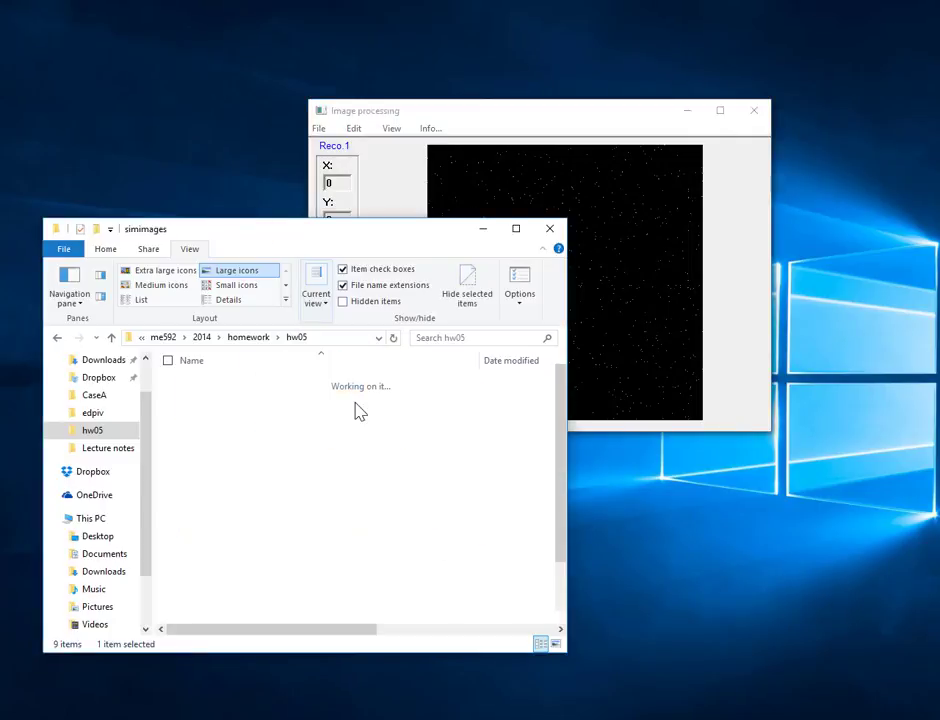
left_click(561, 605)
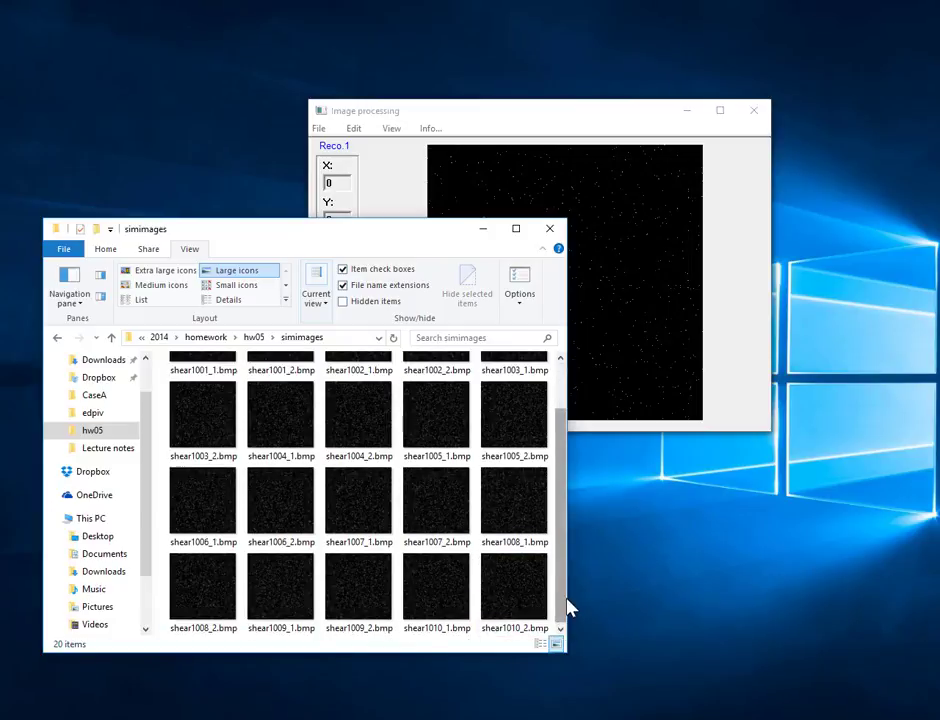
left_click_drag(560, 512, 541, 472)
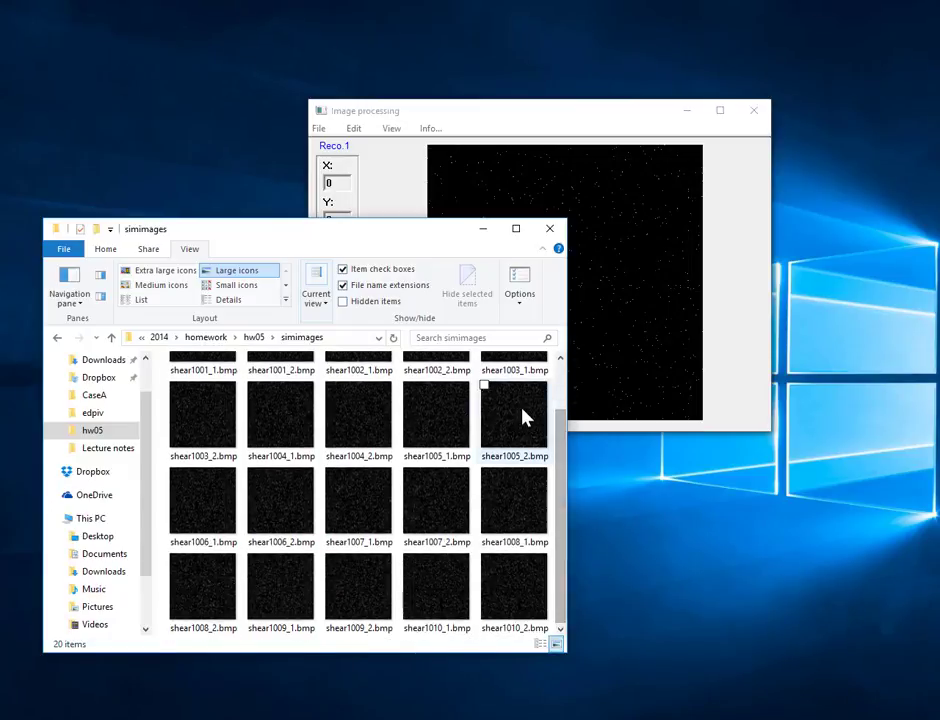
left_click(533, 126)
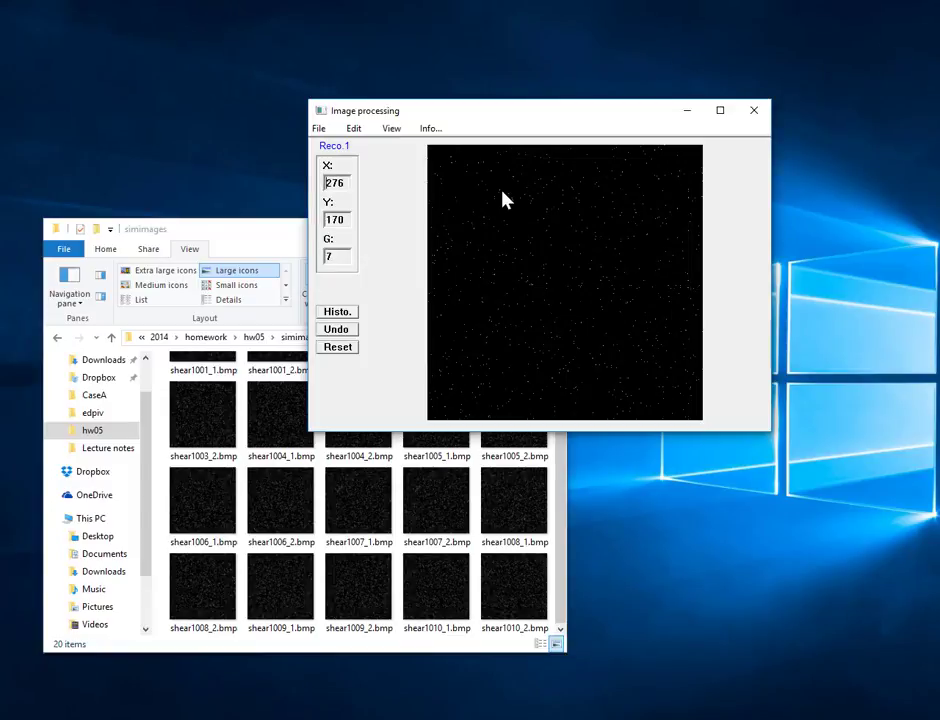